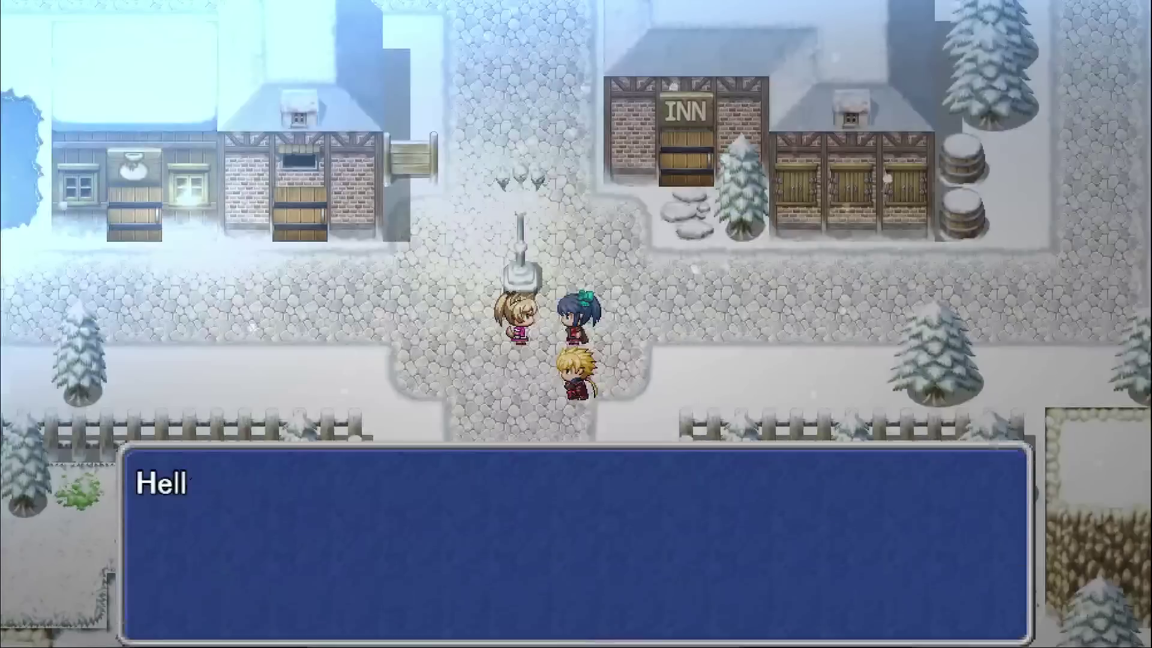
Step: Step through and dismiss the villager's 'Hello!' greeting in the playtest
{"action": "key", "text": "Return"}
{"action": "key", "text": "Return"}
{"action": "key", "text": "Return"}
{"action": "key", "text": "Return"}
{"action": "key", "text": "Return"}
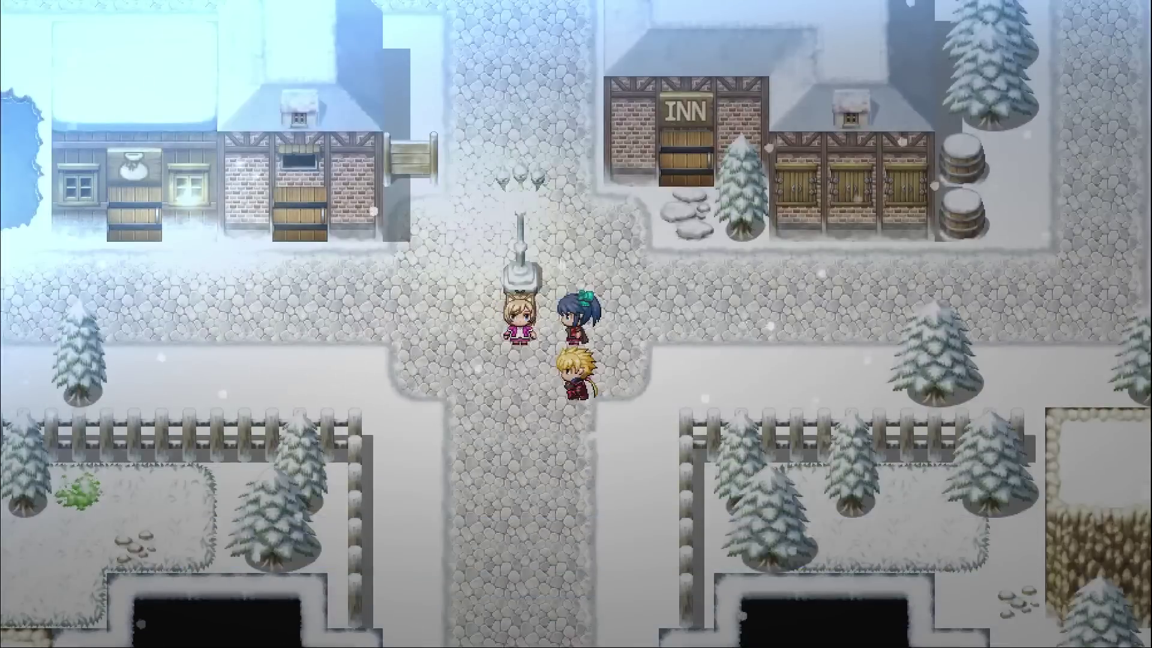
{"action": "key", "text": "Return"}
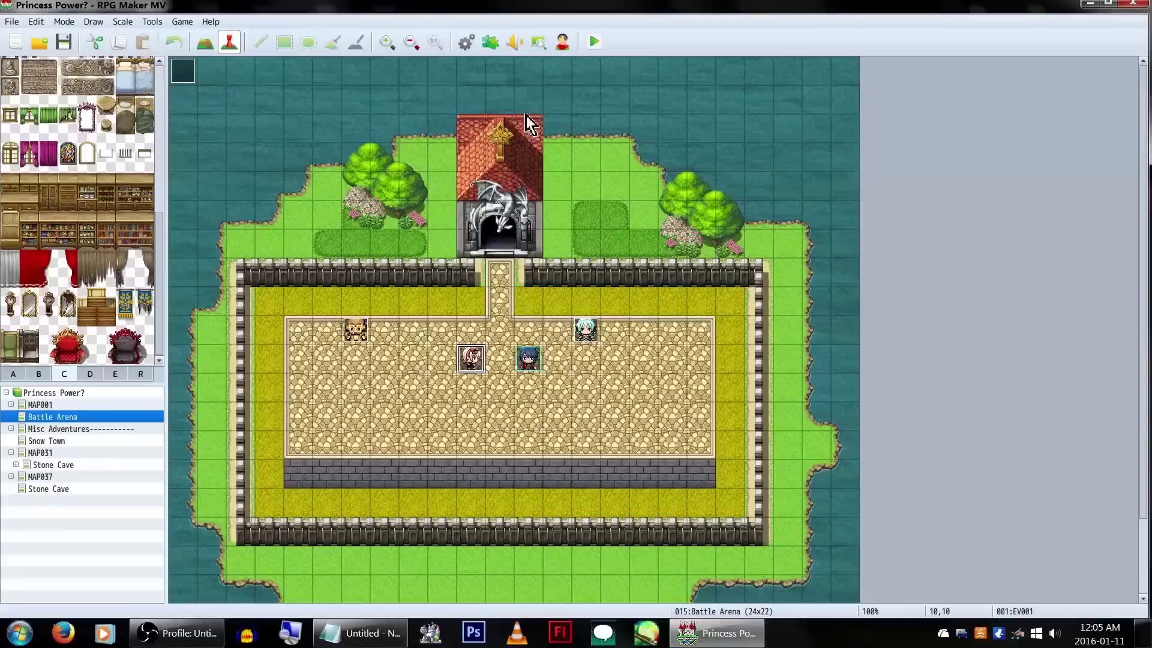
Step: Scroll the Plugin Manager list and open the ZE - Key Mapper plugin's parameter settings
{"action": "left_click", "coordinate": [491, 44]}
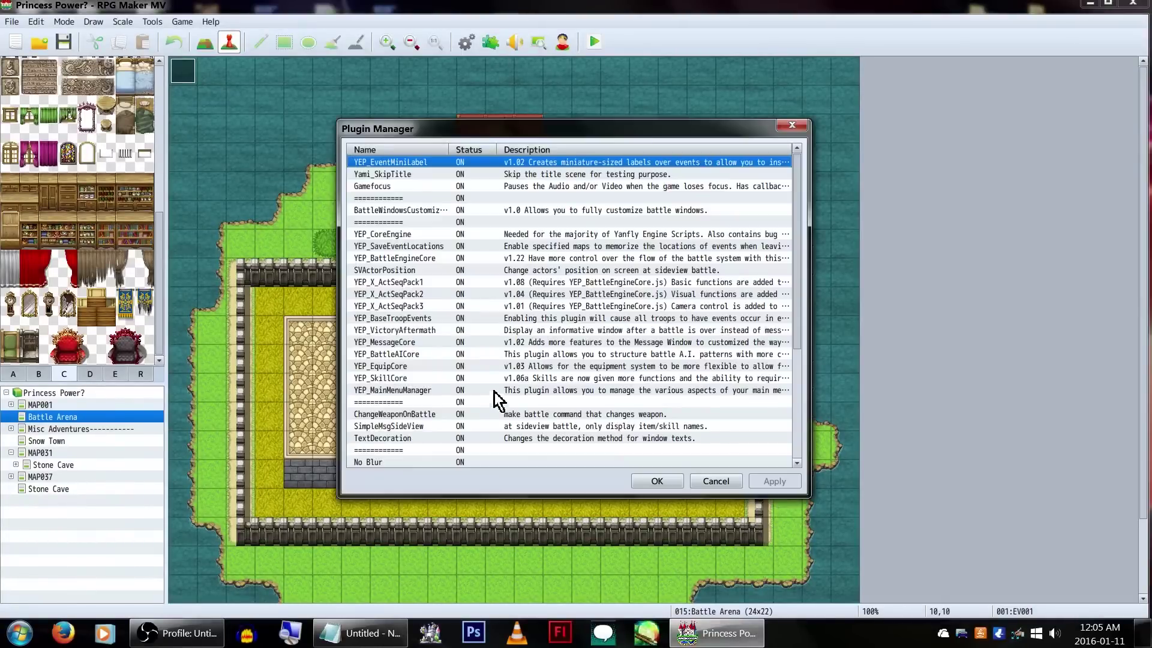
{"action": "scroll", "coordinate": [498, 389], "scroll_direction": "down", "scroll_amount": 5}
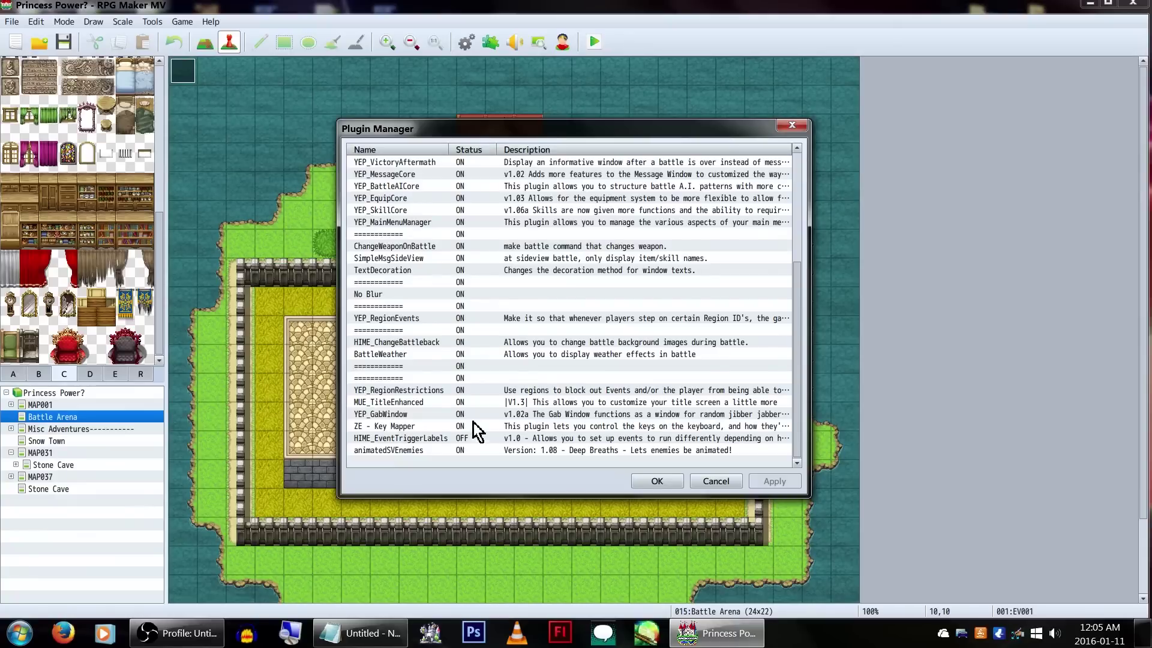
{"action": "double_click", "coordinate": [435, 426]}
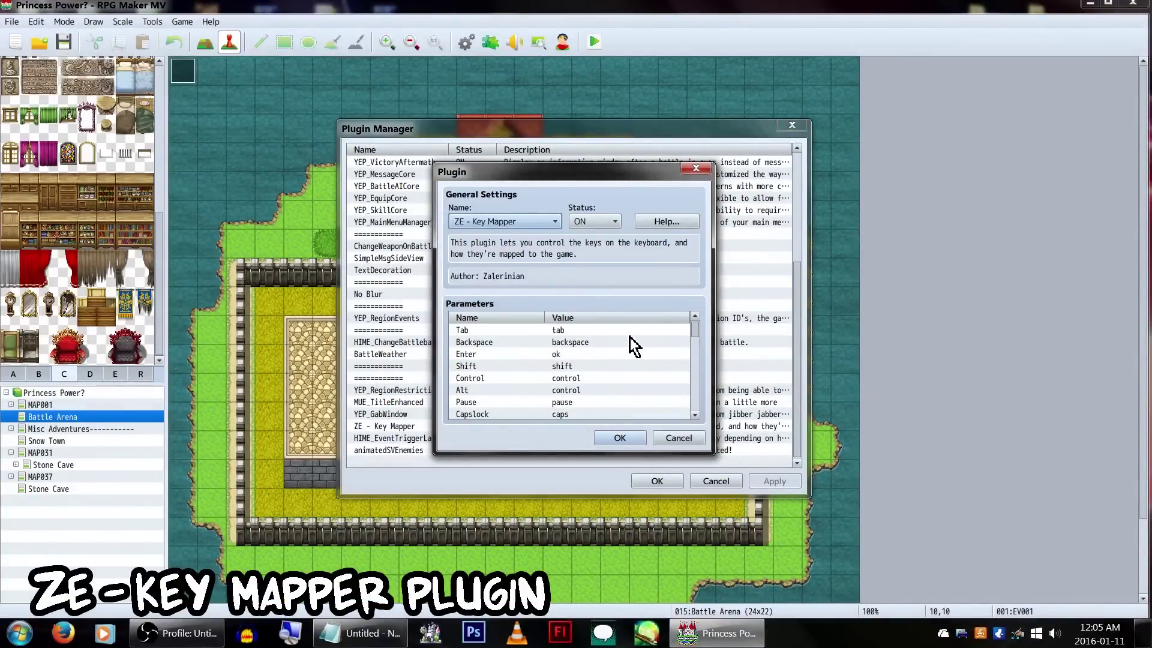
Step: Read the ZE - Key Mapper help text, then close its plugin dialog
{"action": "left_click", "coordinate": [671, 221]}
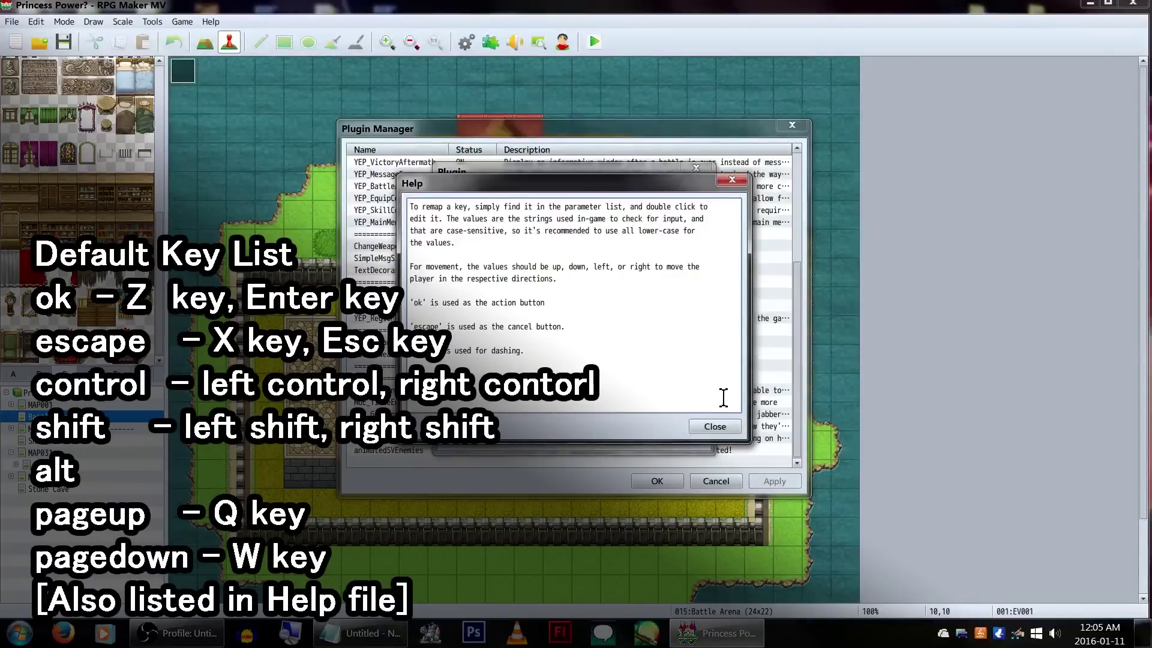
{"action": "left_click", "coordinate": [723, 427]}
{"action": "left_click", "coordinate": [627, 438]}
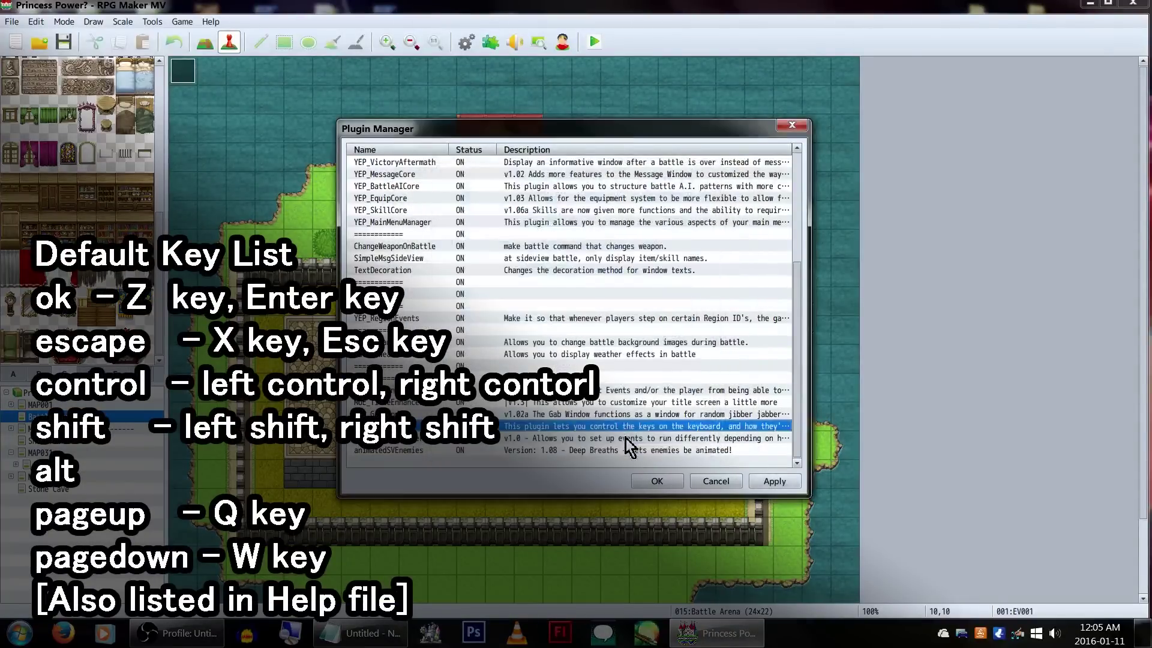
Step: Turn on HIME_EventTrigger and edit its Show Debug parameter
{"action": "right_click", "coordinate": [463, 442]}
{"action": "left_click", "coordinate": [513, 538]}
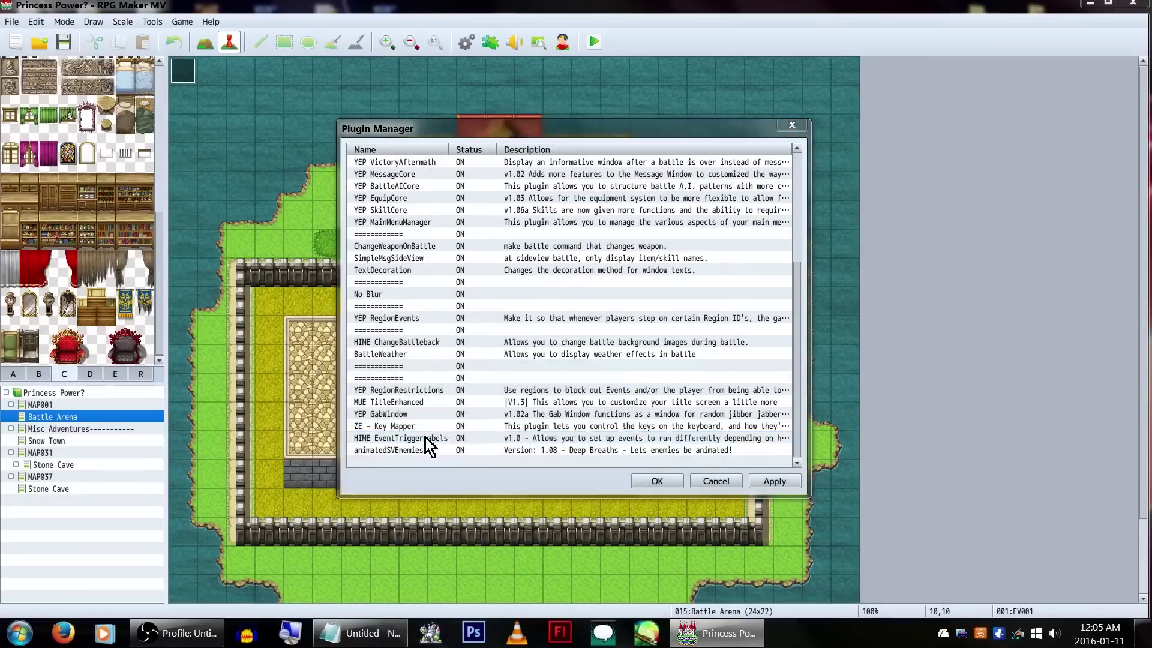
{"action": "double_click", "coordinate": [426, 437]}
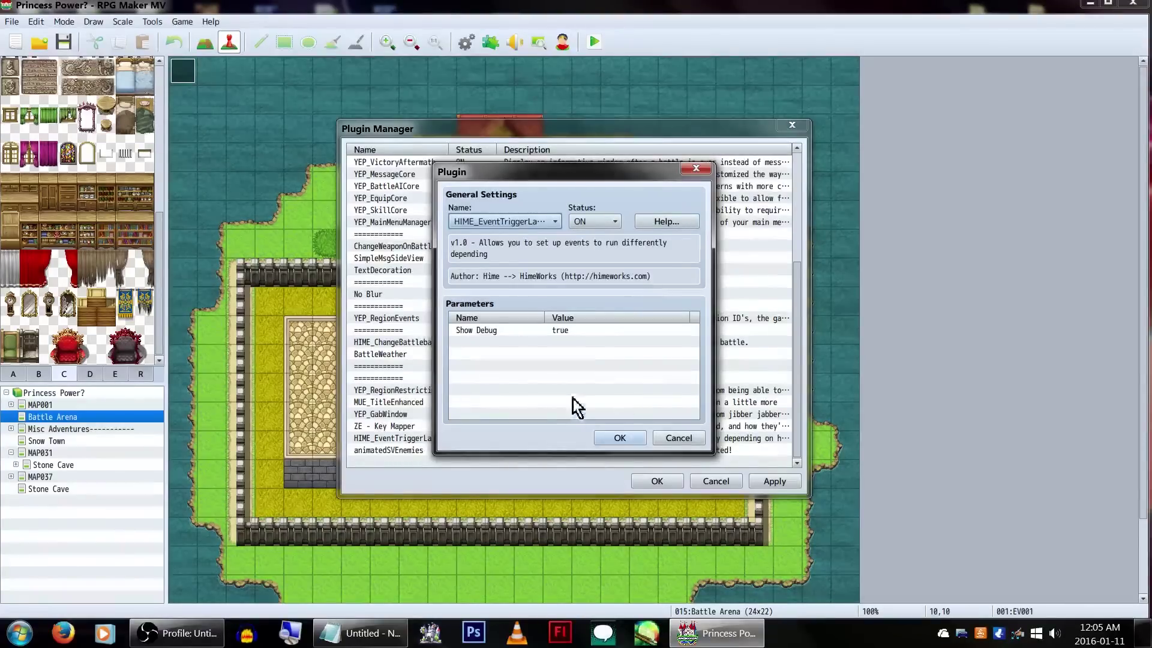
{"action": "double_click", "coordinate": [596, 329]}
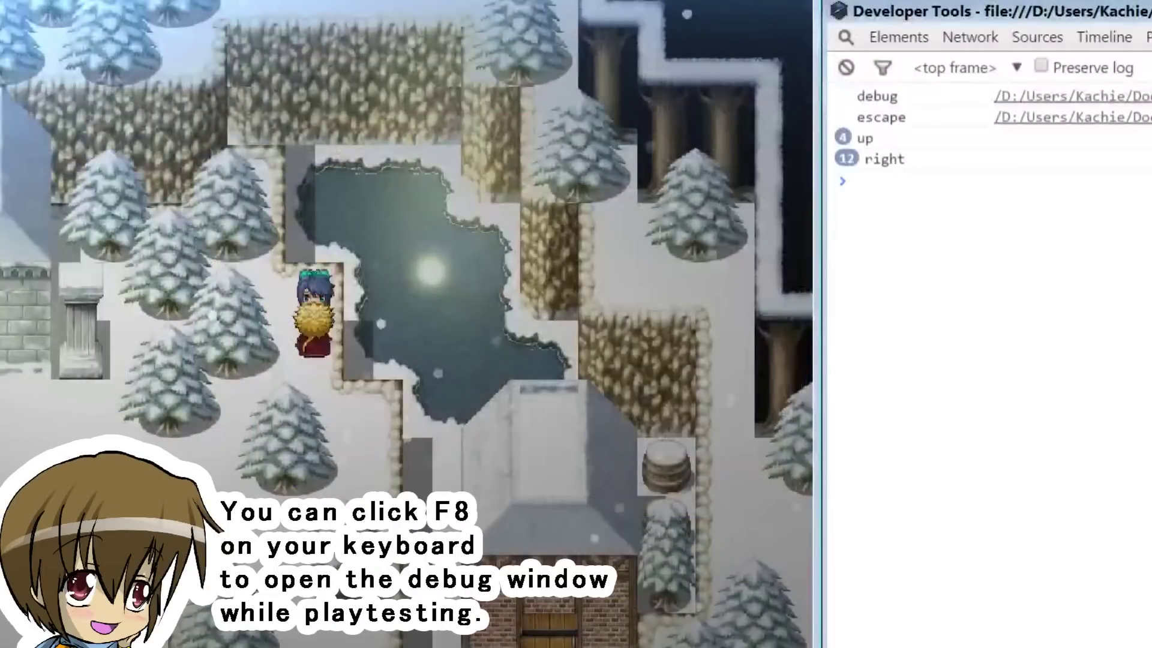
{"action": "key", "text": "Left"}
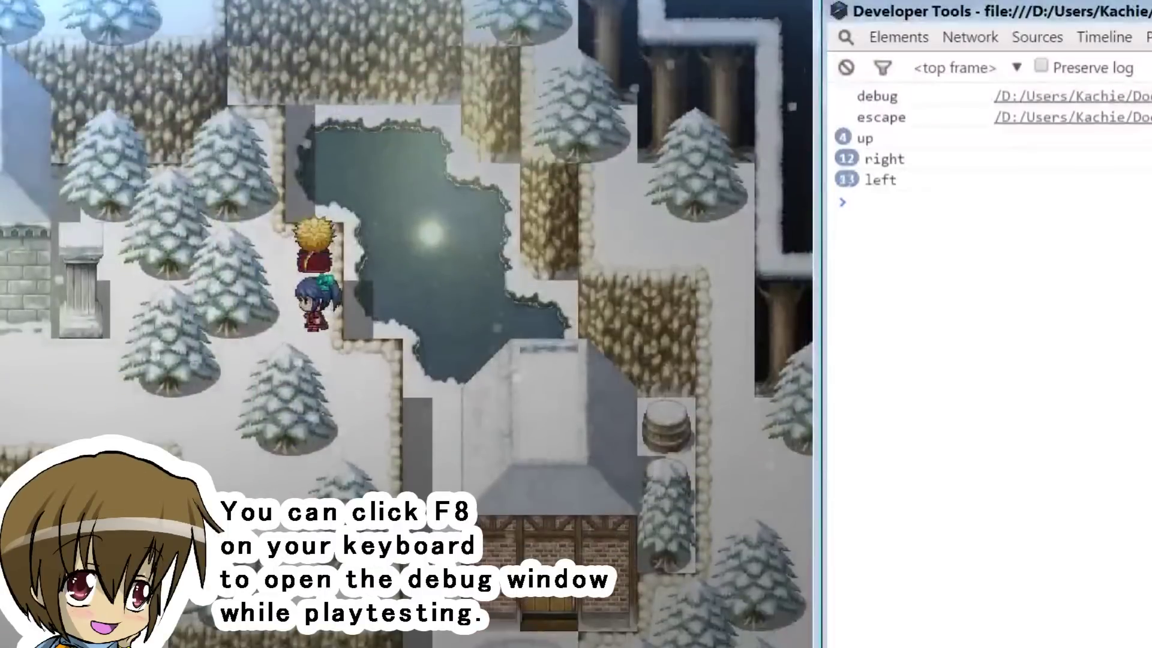
{"action": "key", "text": "a"}
{"action": "key", "text": "s"}
{"action": "key", "text": "d"}
{"action": "key", "text": "Down"}
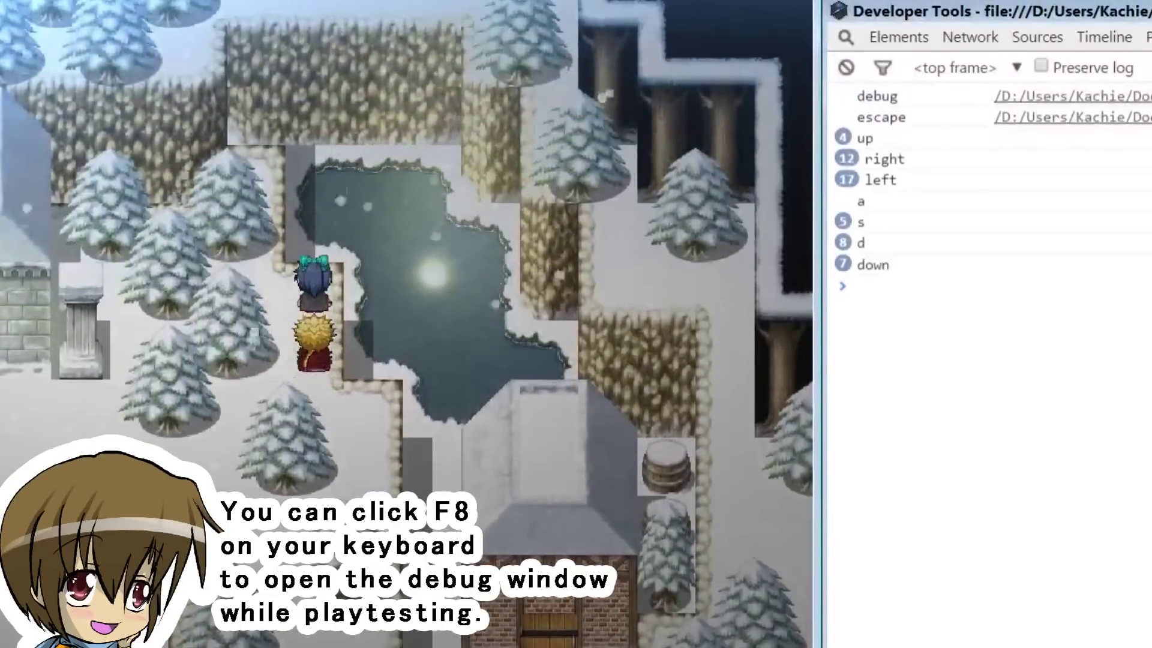
{"action": "key", "text": "e"}
{"action": "key", "text": "f"}
{"action": "key", "text": "n"}
{"action": "key", "text": "k"}
{"action": "key", "text": "s"}
{"action": "key", "text": "h"}
{"action": "key", "text": "f"}
{"action": "key", "text": "e"}
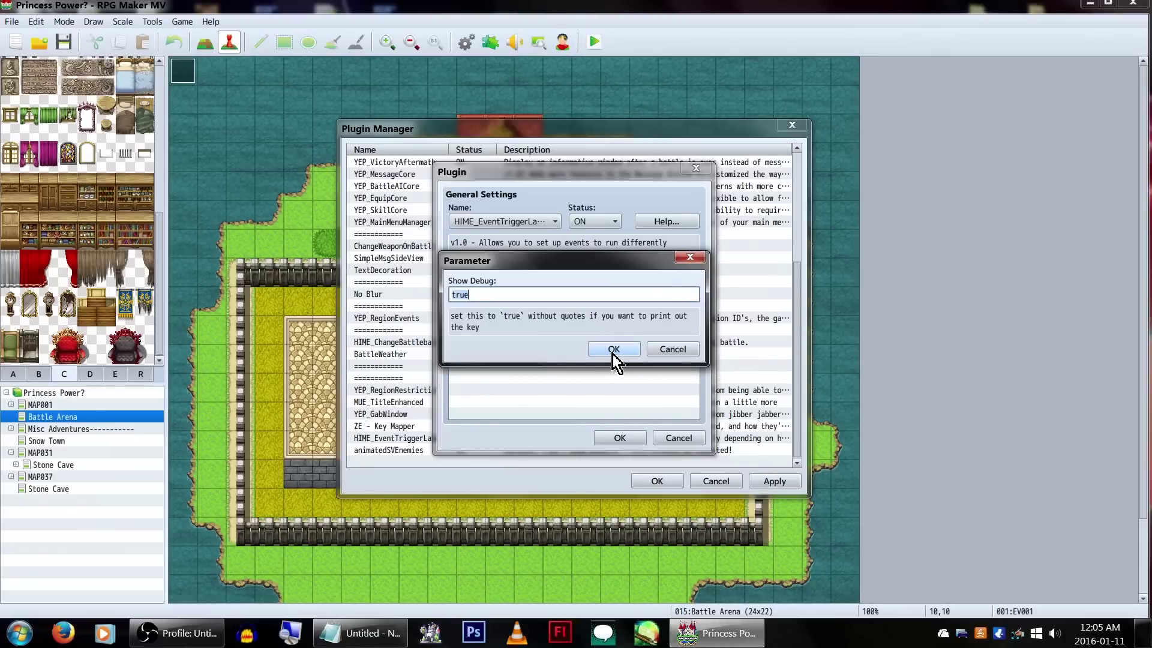
Step: Keep Show Debug at true and read the HIME event trigger plugin's help description
{"action": "left_click", "coordinate": [613, 353]}
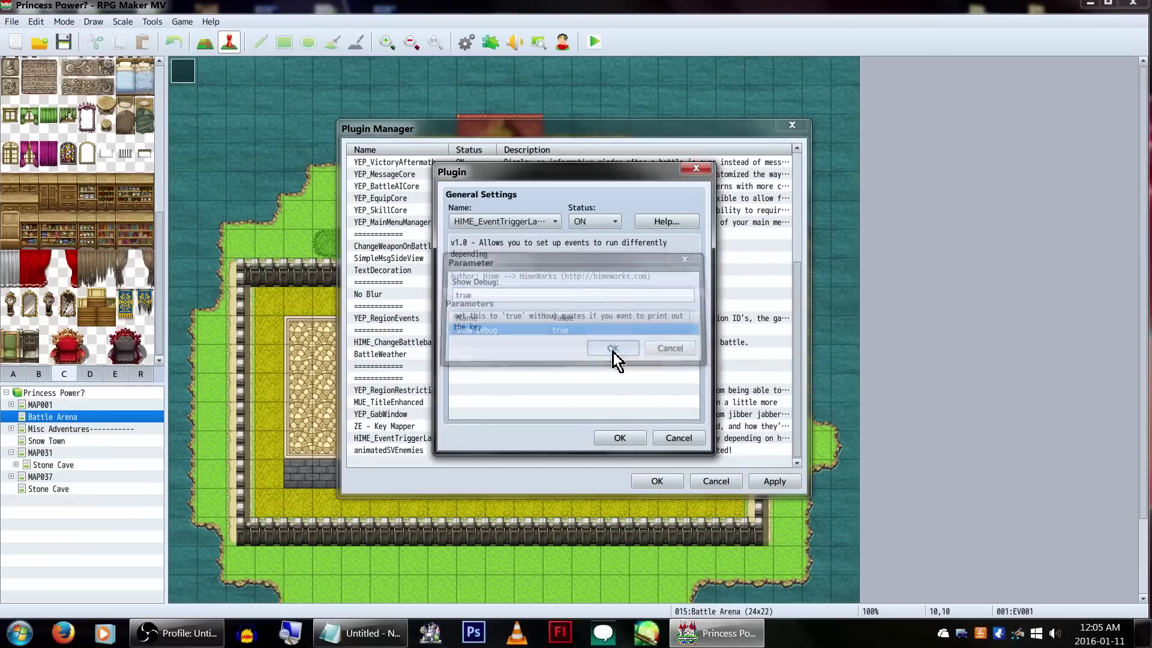
{"action": "left_click", "coordinate": [688, 224]}
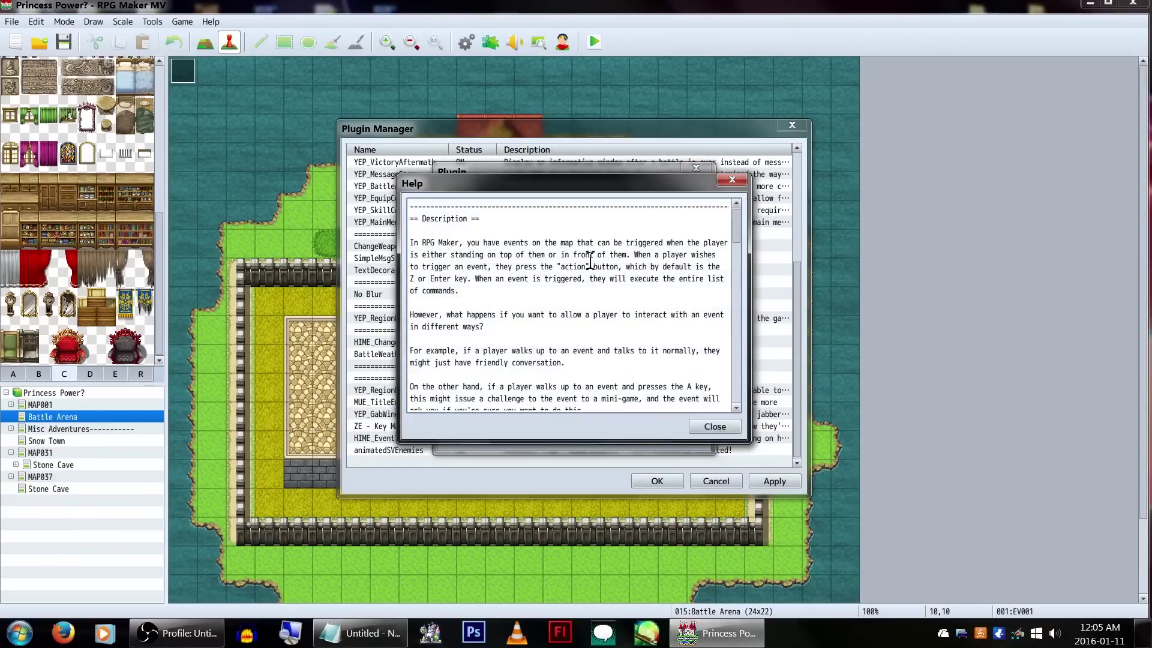
{"action": "left_click", "coordinate": [360, 633]}
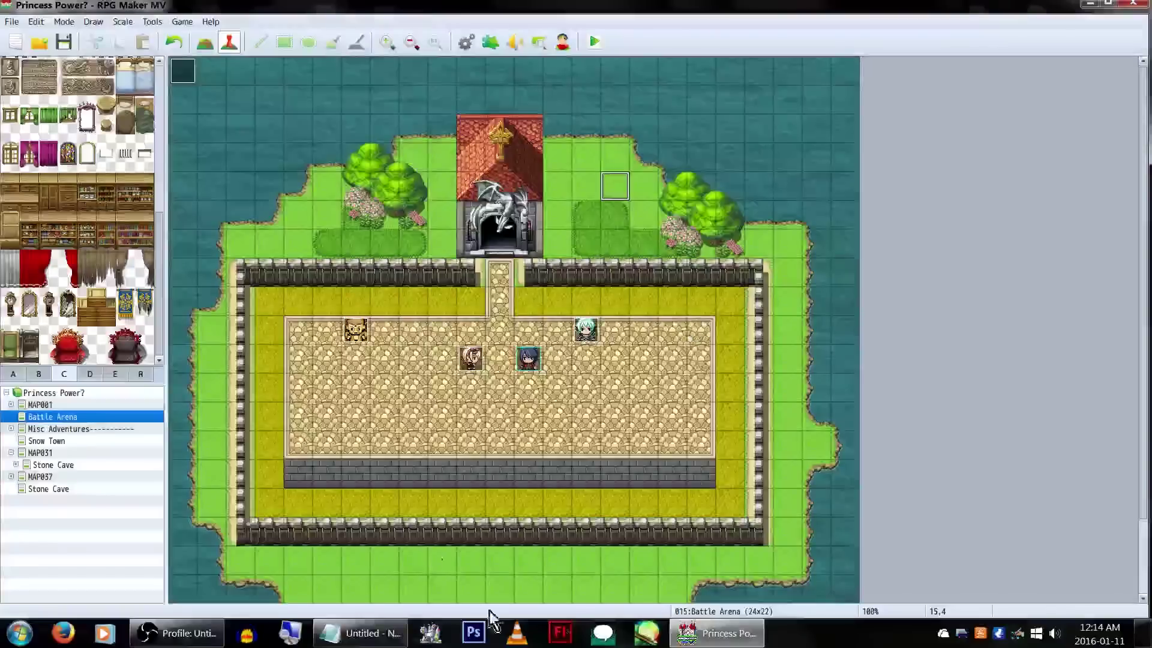
Step: In Raoule's event, review the greeting text unchanged, then open the button_trigger e label
{"action": "double_click", "coordinate": [472, 360]}
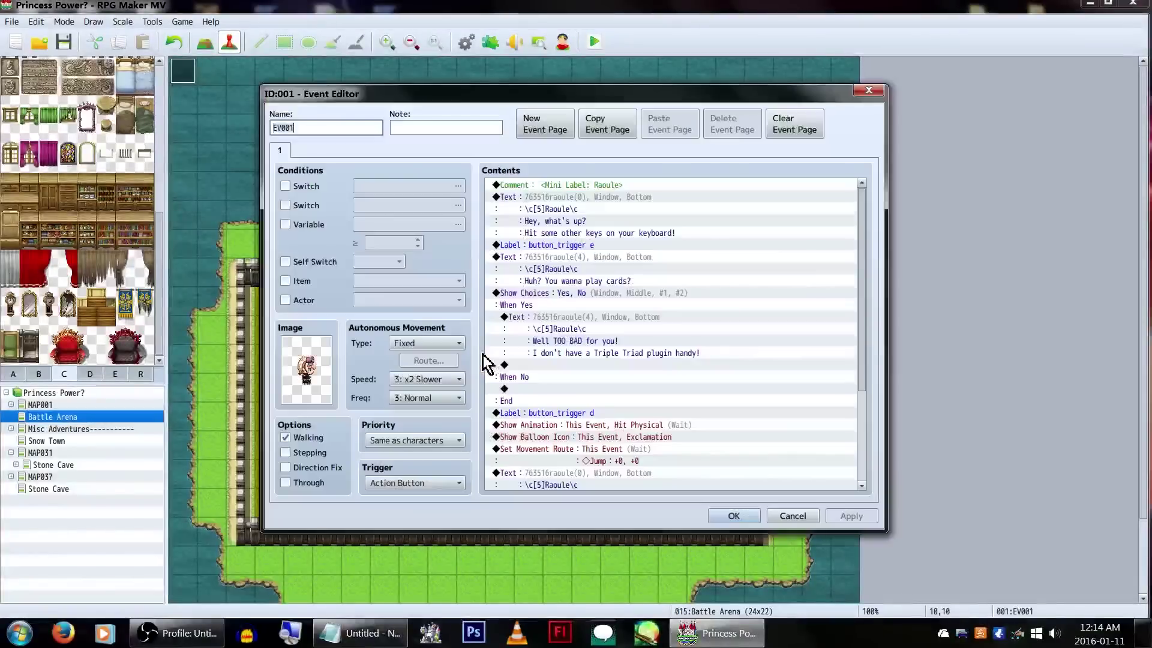
{"action": "left_click", "coordinate": [628, 200]}
{"action": "right_click", "coordinate": [621, 218]}
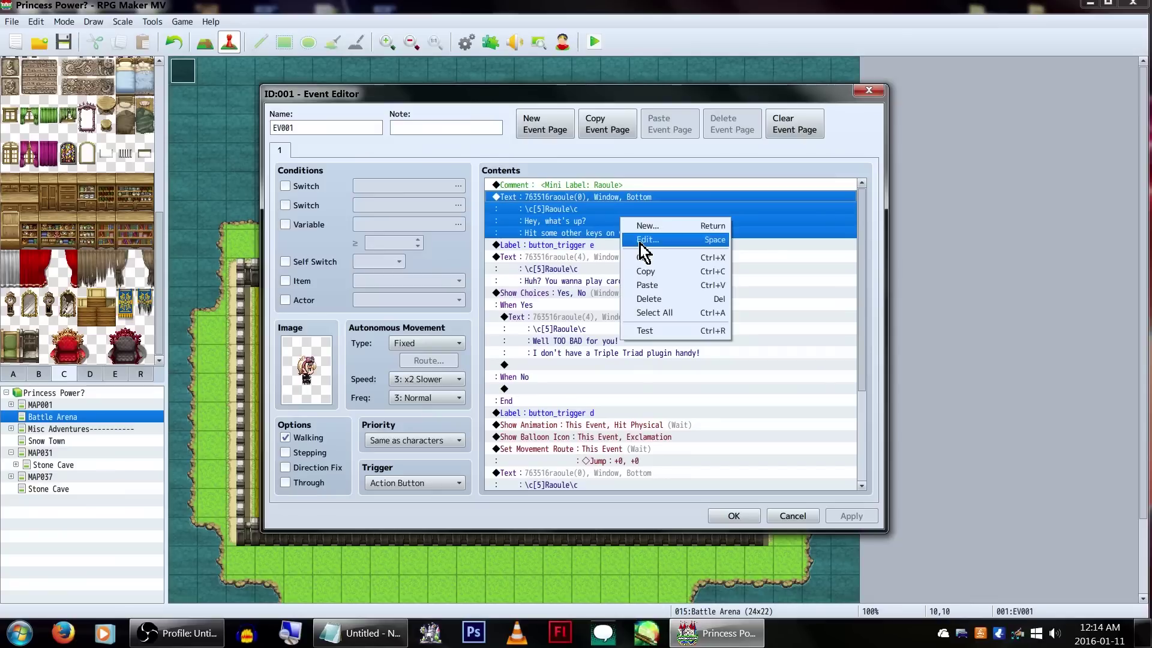
{"action": "left_click", "coordinate": [640, 244]}
{"action": "left_click_drag", "start_coordinate": [773, 318], "coordinate": [596, 305]}
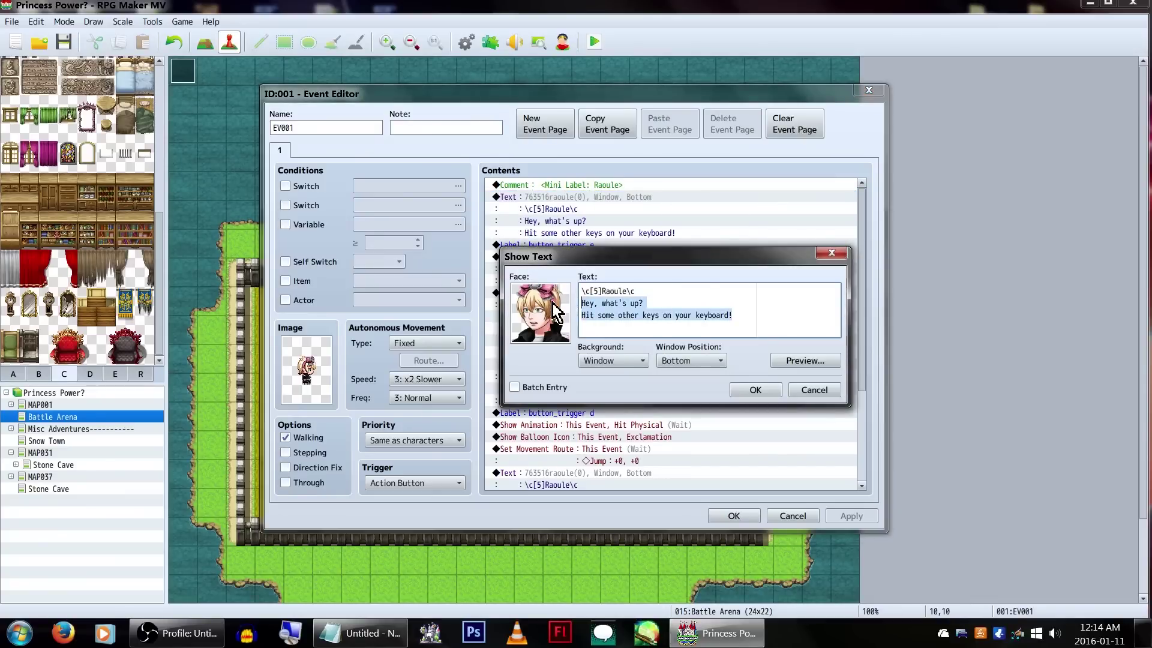
{"action": "left_click", "coordinate": [814, 390]}
{"action": "double_click", "coordinate": [607, 246]}
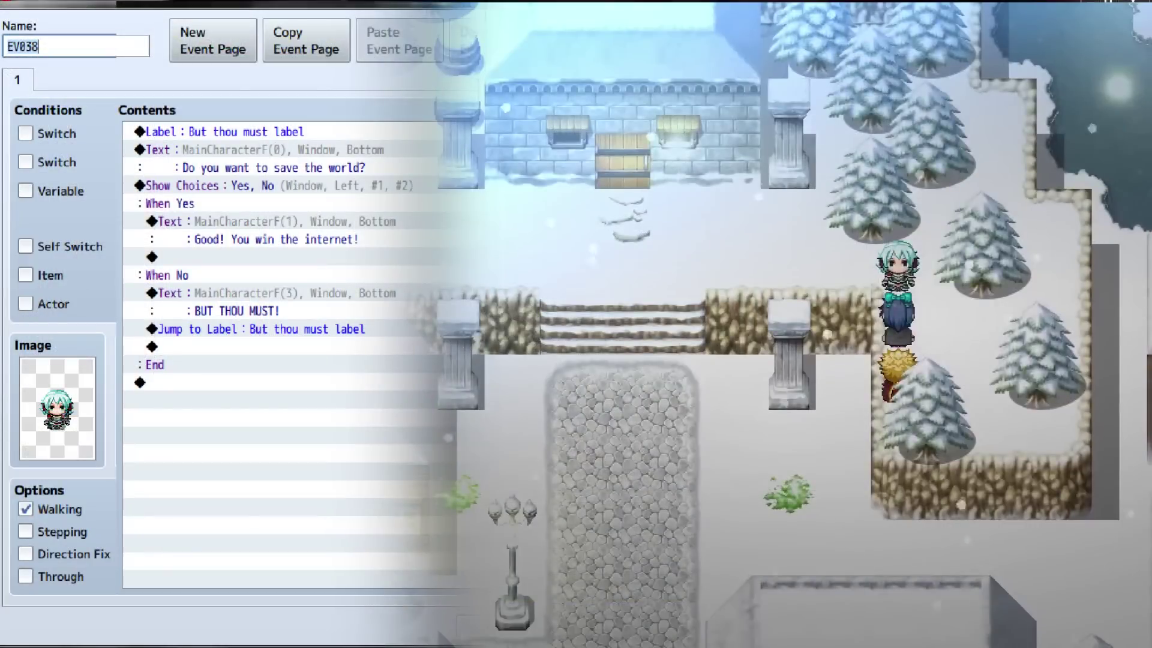
Step: Answer No twice, then Yes, to the save-the-world question and close the win message
{"action": "key", "text": "Down"}
{"action": "key", "text": "Return"}
{"action": "key", "text": "Return"}
{"action": "key", "text": "Down"}
{"action": "key", "text": "Return"}
{"action": "key", "text": "Return"}
{"action": "key", "text": "Return"}
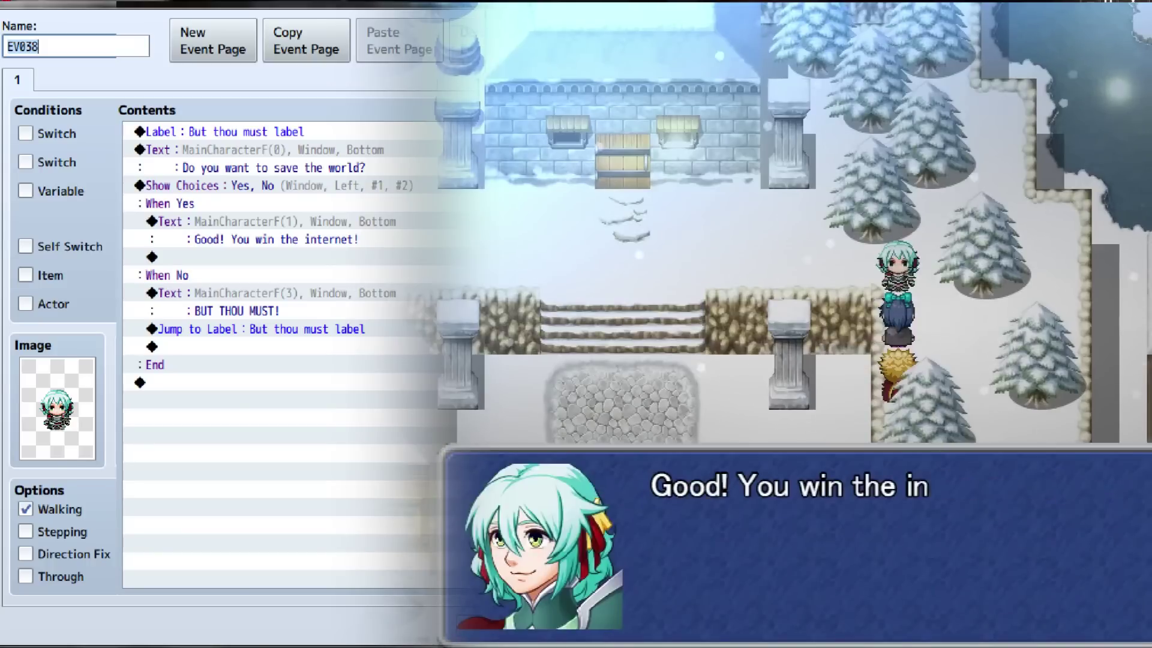
{"action": "key", "text": "Return"}
{"action": "key", "text": "Right"}
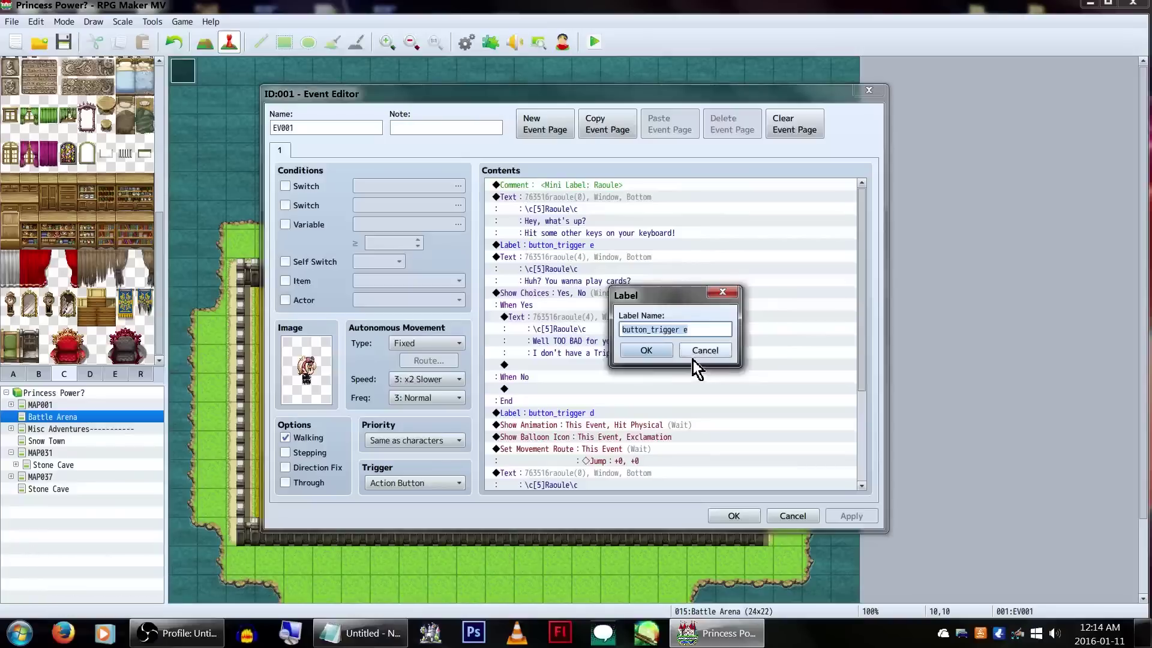
Step: Cancel the label dialog, select the button_trigger e and d blocks, and close Raoule's event
{"action": "left_click", "coordinate": [690, 358]}
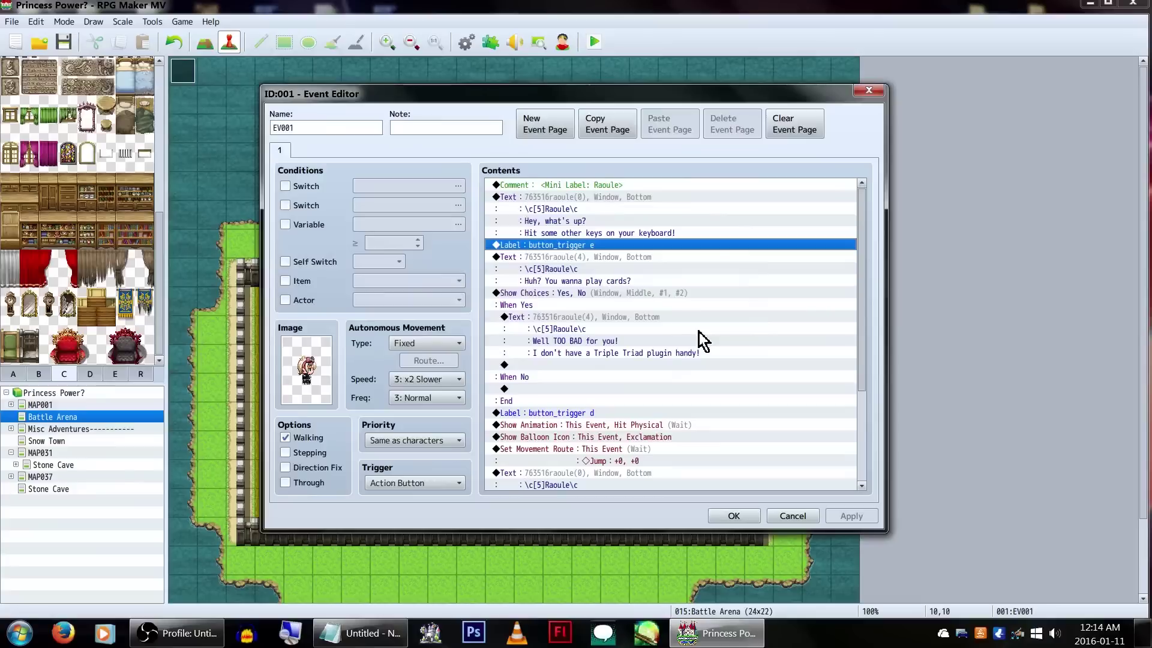
{"action": "left_click_drag", "start_coordinate": [634, 261], "coordinate": [636, 401]}
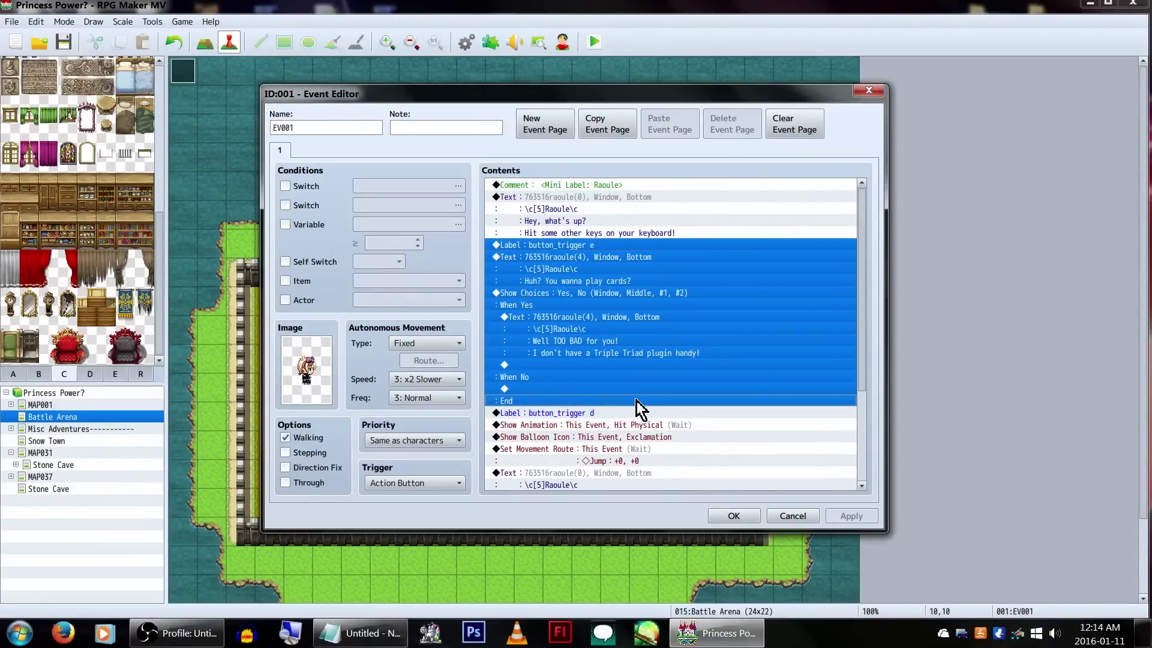
{"action": "scroll", "coordinate": [636, 401], "scroll_direction": "down", "scroll_amount": 4}
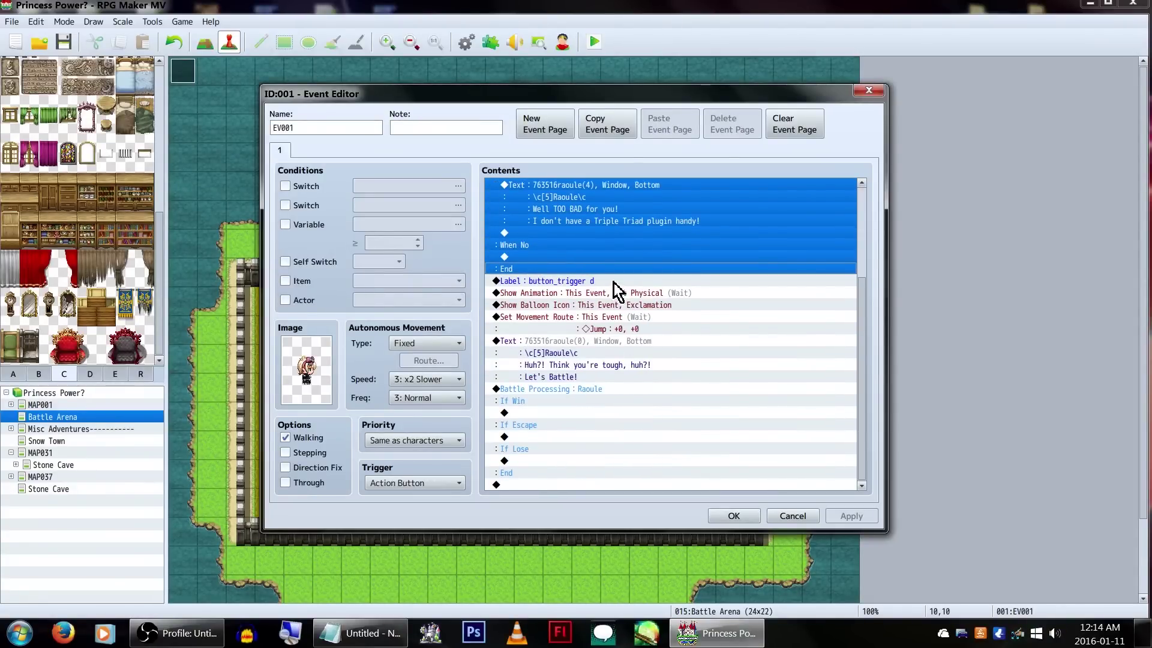
{"action": "left_click", "coordinate": [614, 282]}
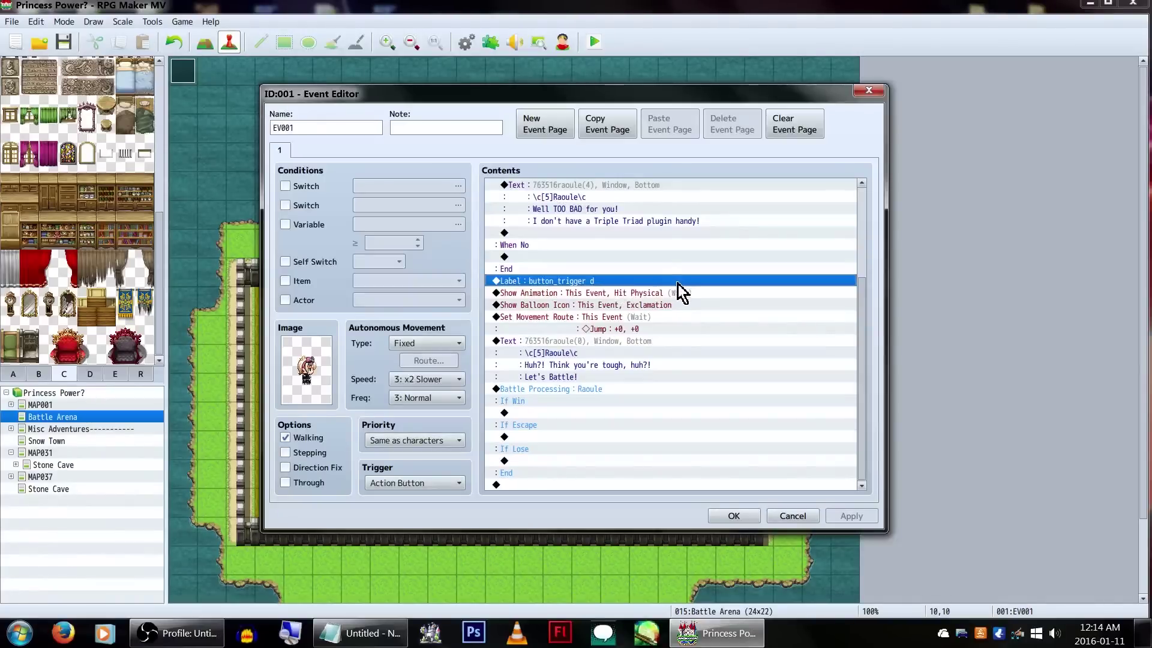
{"action": "left_click_drag", "start_coordinate": [685, 282], "coordinate": [660, 470]}
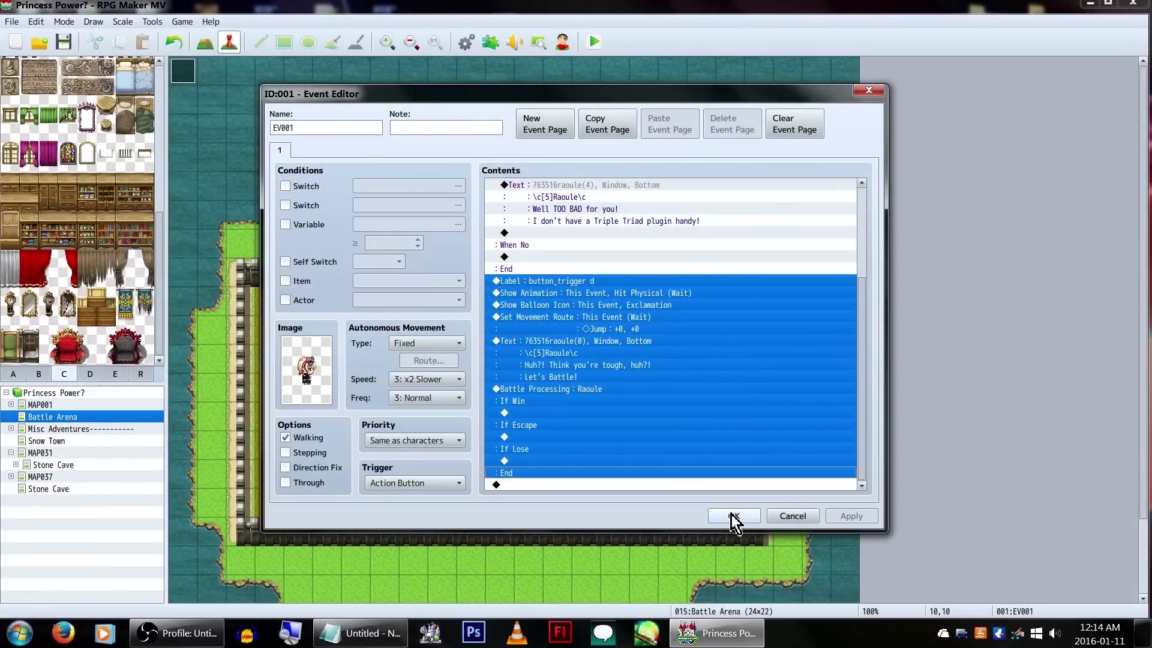
{"action": "left_click", "coordinate": [733, 516]}
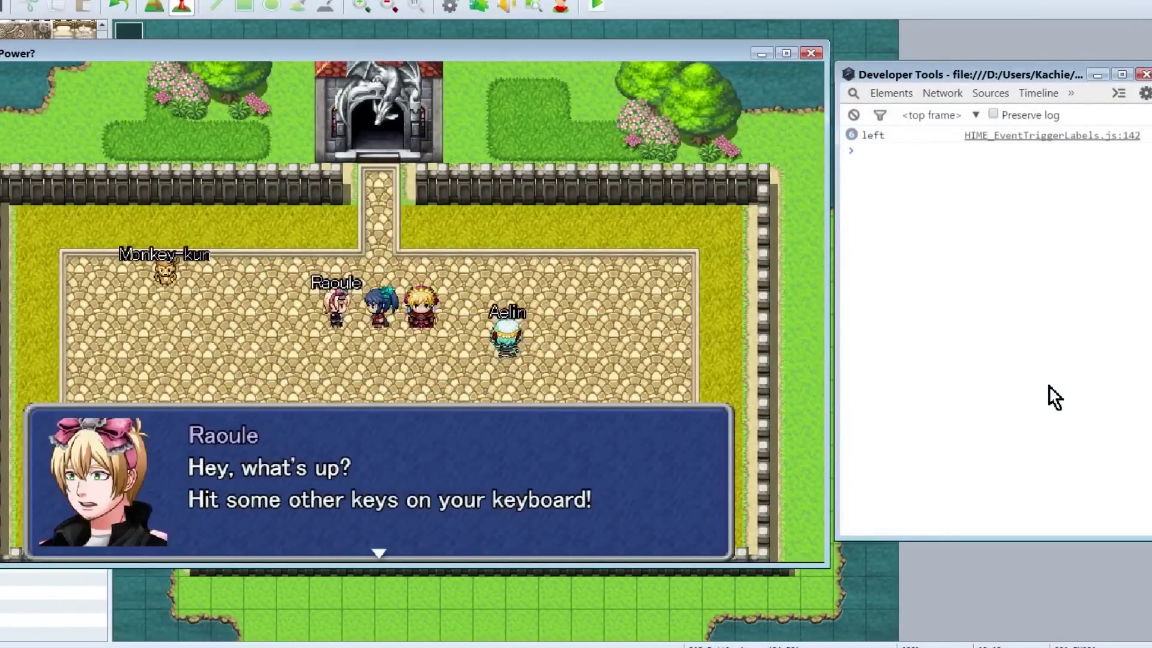
Step: Answer Yes to Raoule's card offer, then press D to start his battle
{"action": "key", "text": "Return"}
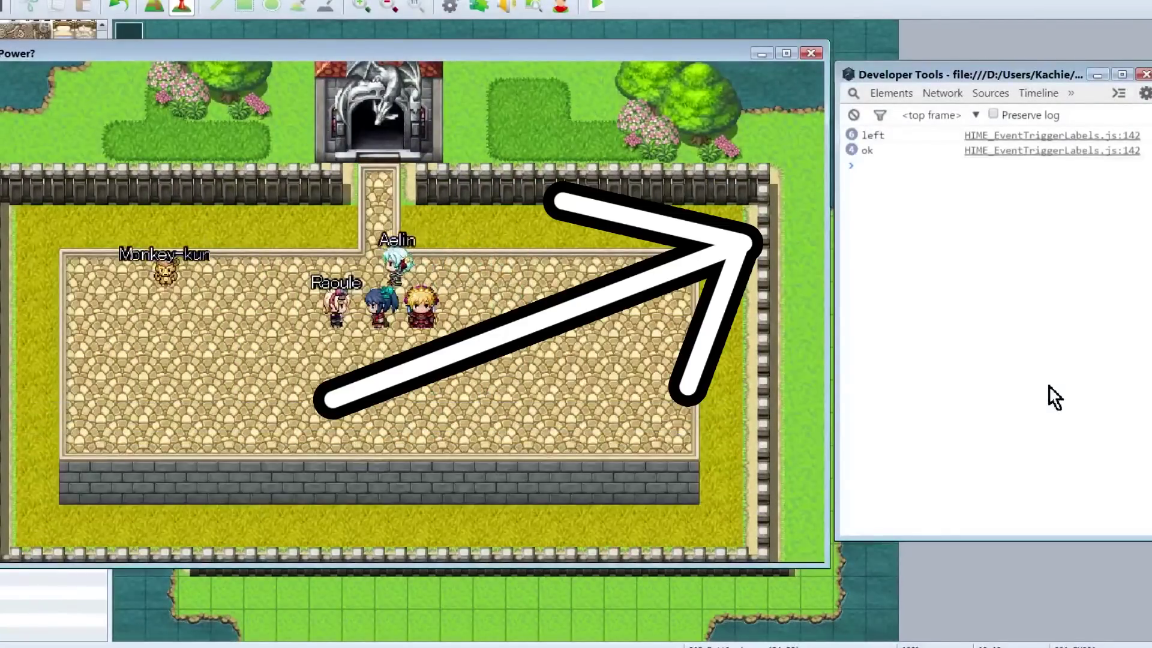
{"action": "key", "text": "Return"}
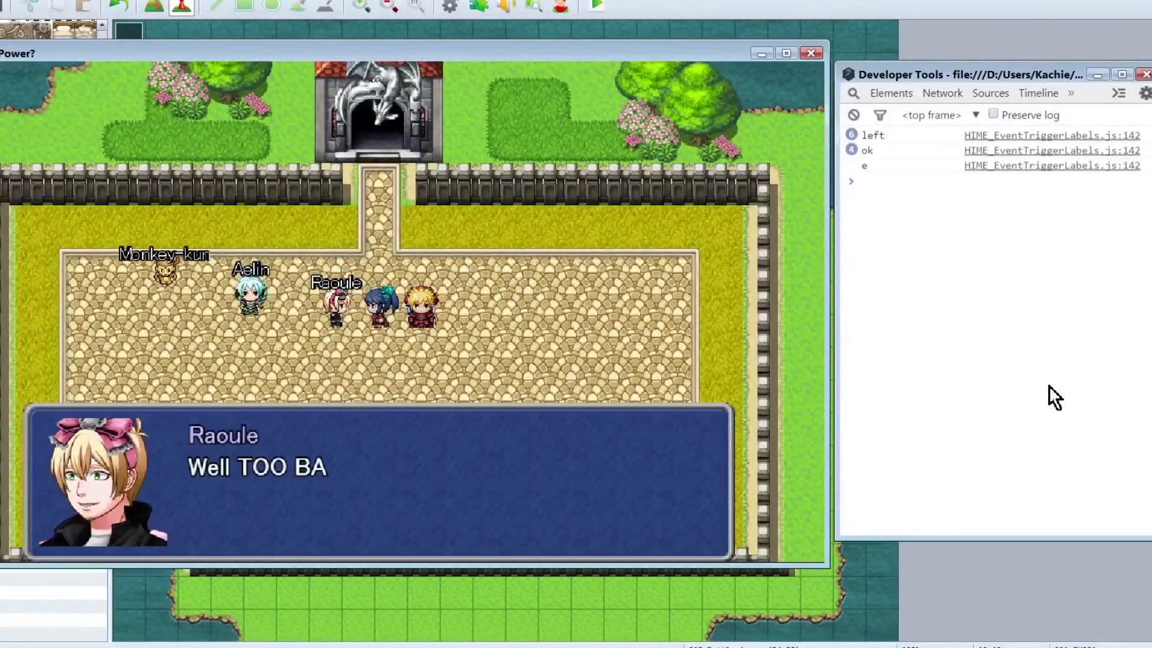
{"action": "key", "text": "Return"}
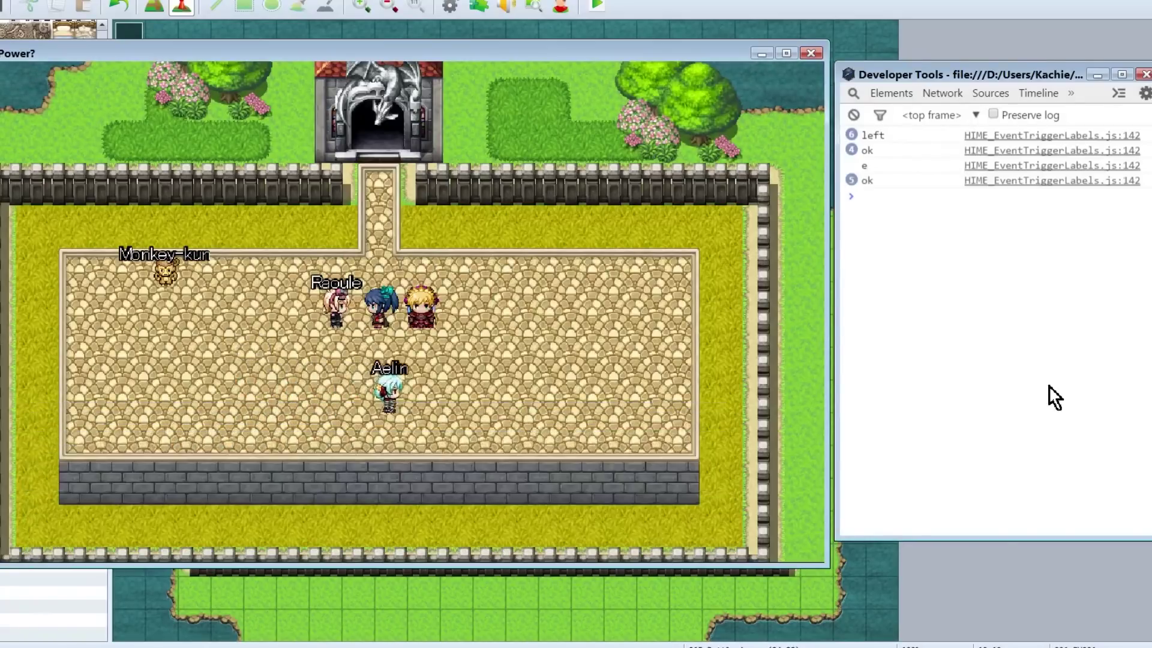
{"action": "key", "text": "Left"}
{"action": "key", "text": "d"}
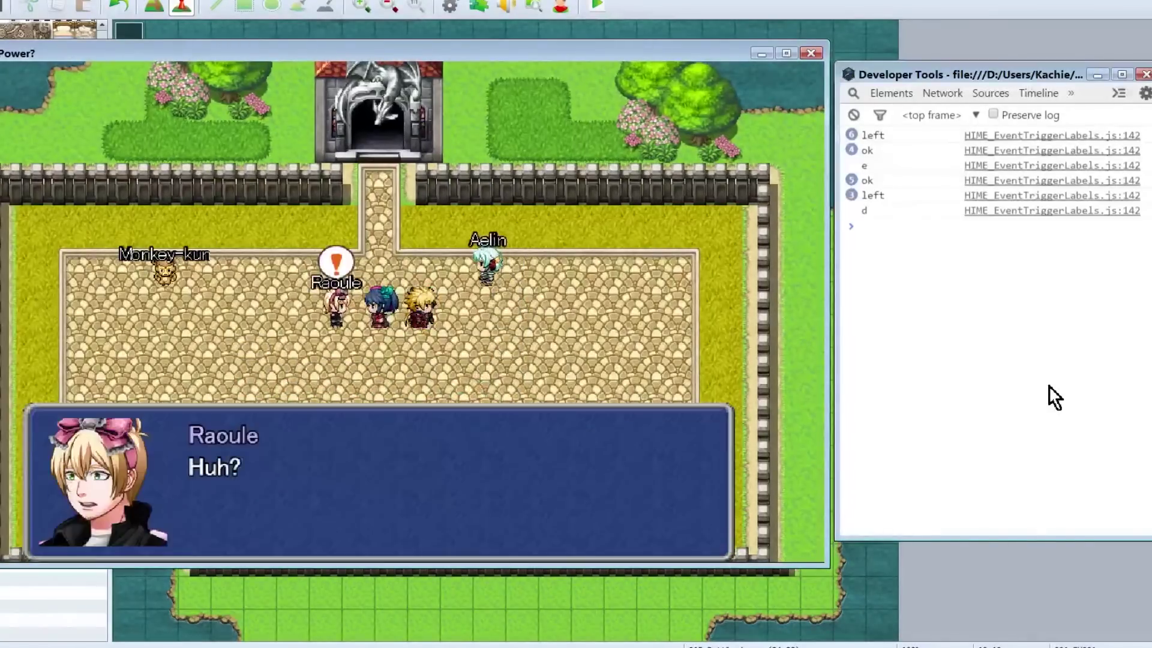
{"action": "key", "text": "Return"}
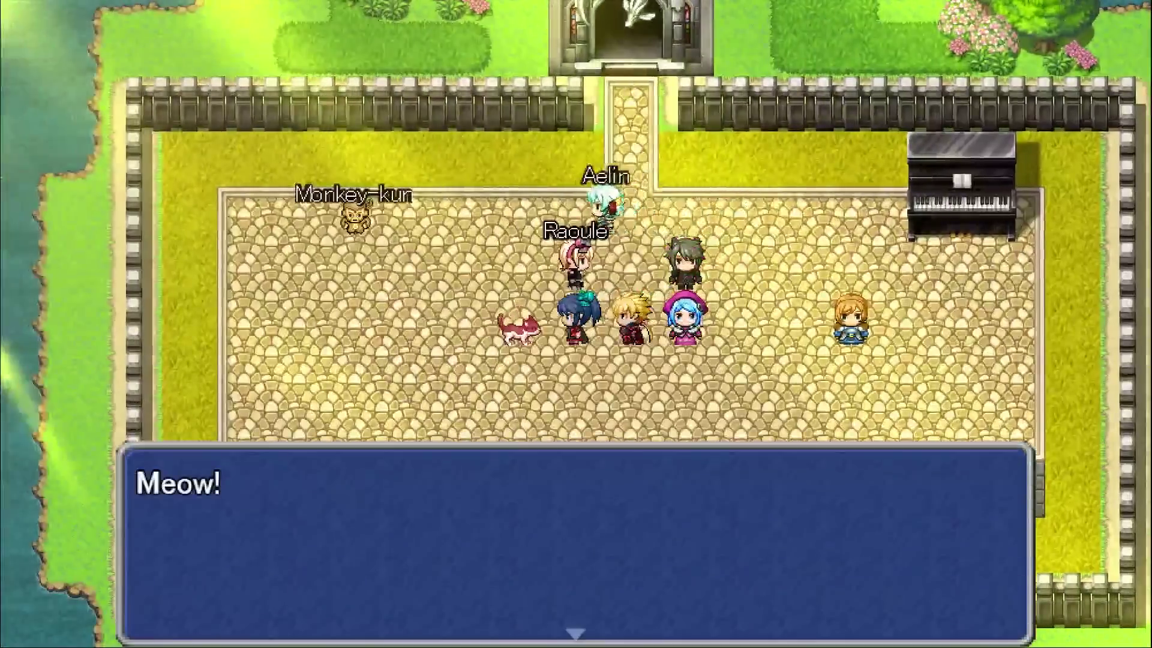
Step: Pick up the cat and place it at its spot
{"action": "key", "text": "Return"}
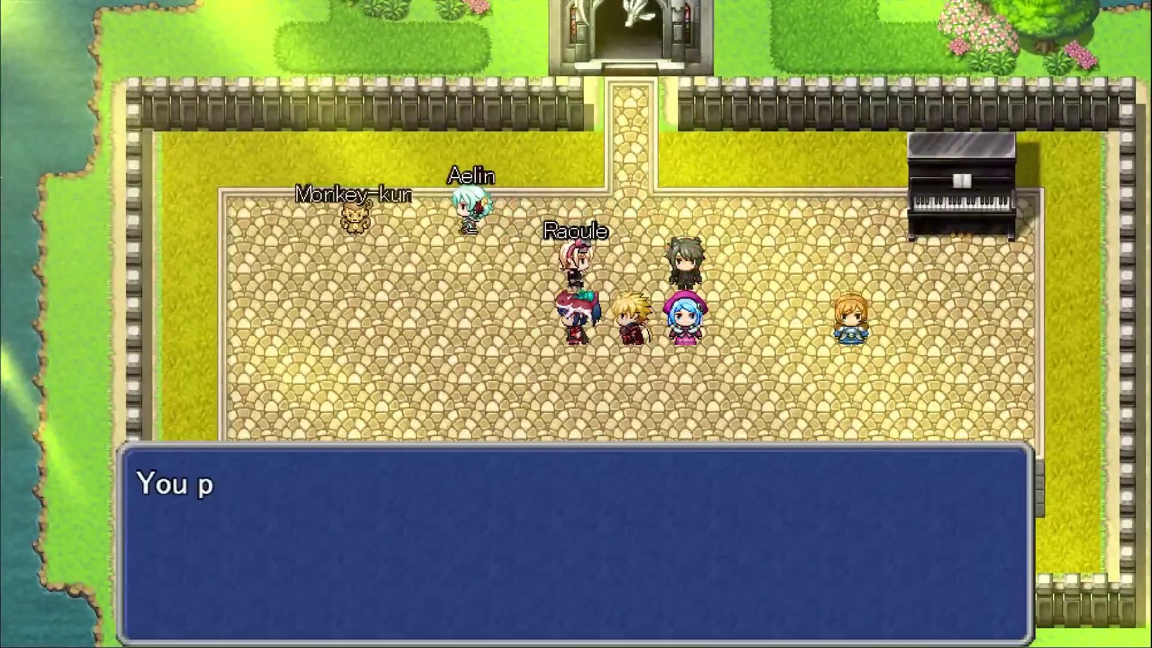
{"action": "key", "text": "Return"}
{"action": "key", "text": "Right"}
{"action": "key", "text": "Down"}
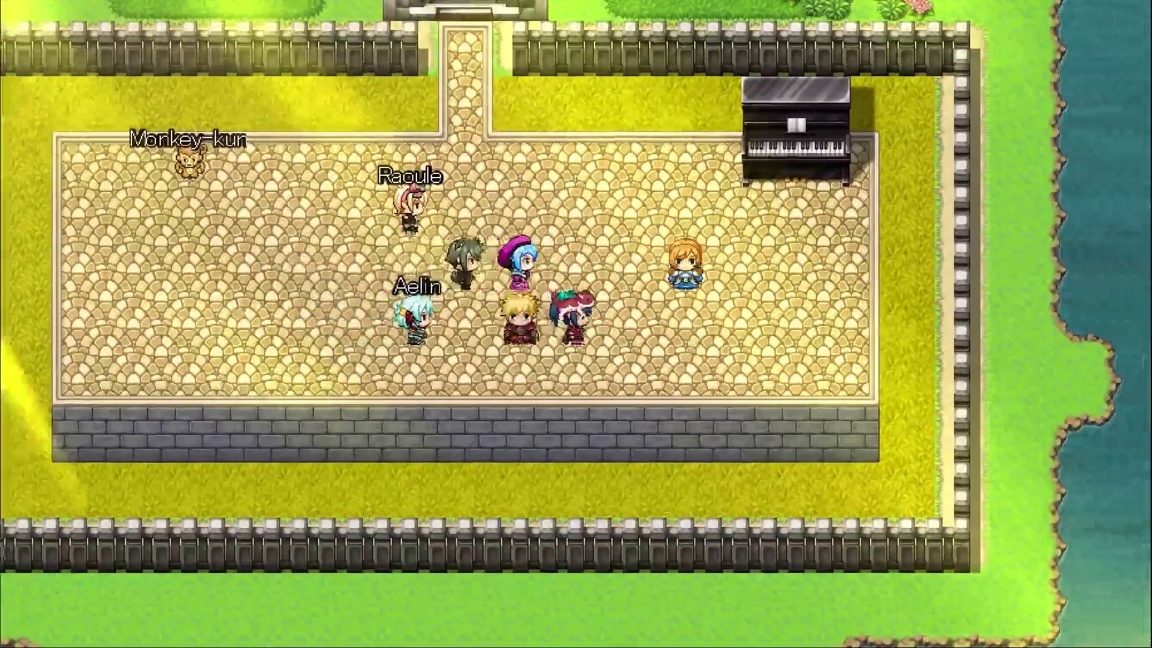
{"action": "key", "text": "e"}
{"action": "key", "text": "Return"}
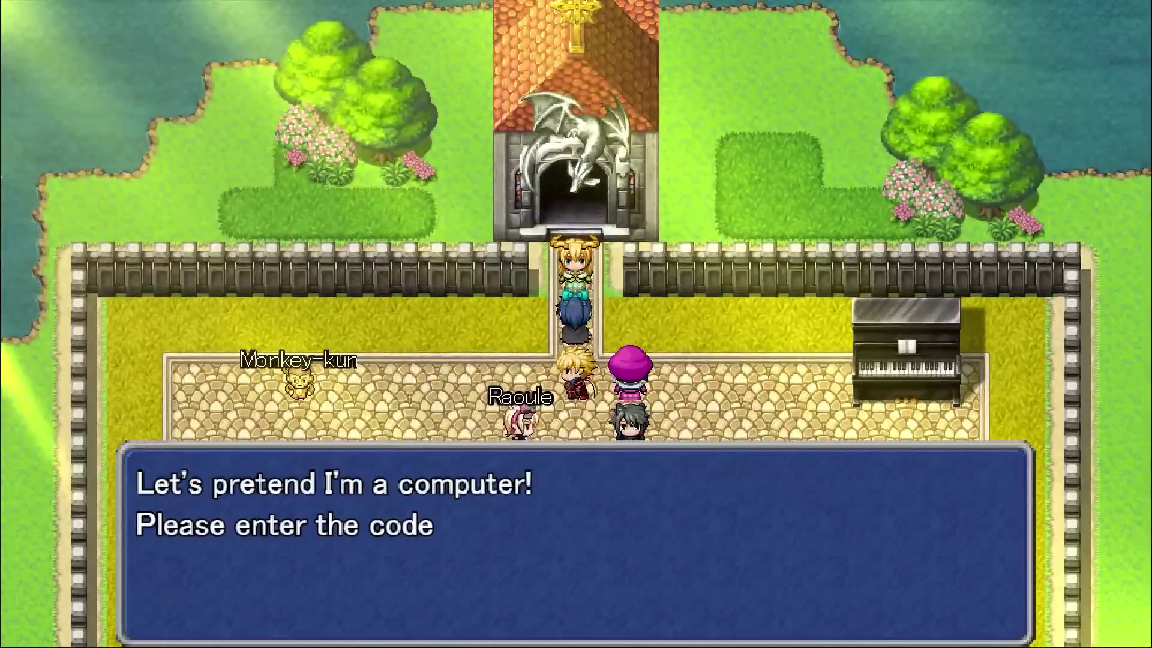
Step: Enter the code Akira at the computer and close the code-correct message
{"action": "key", "text": "Return"}
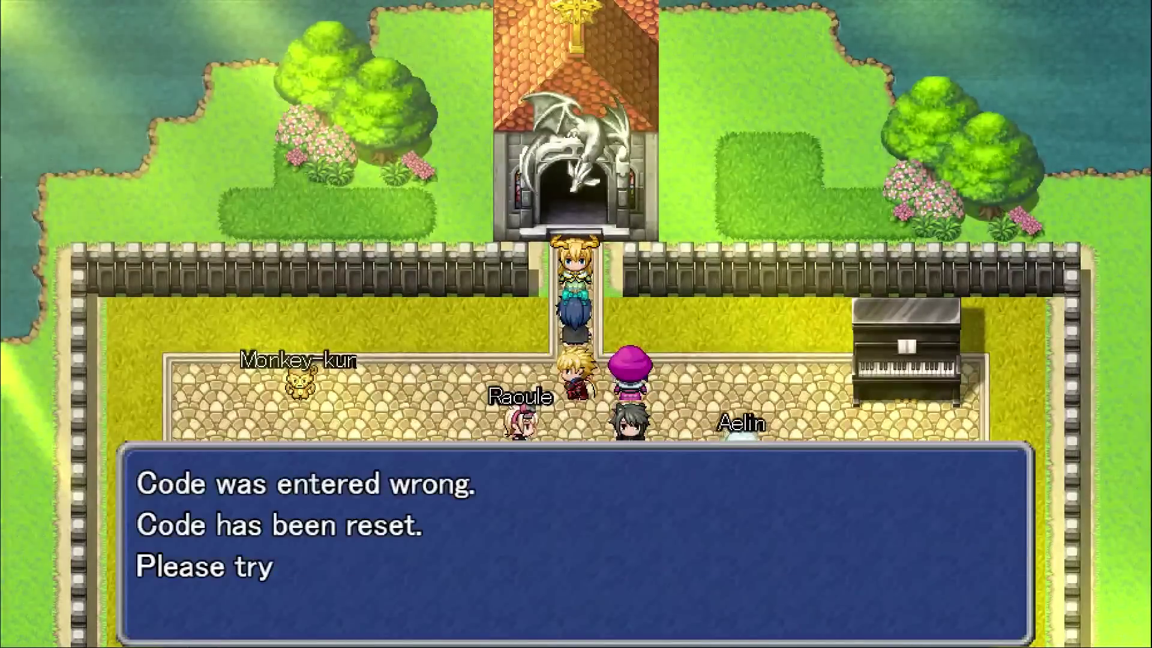
{"action": "key", "text": "Return"}
{"action": "key", "text": "a"}
{"action": "key", "text": "k"}
{"action": "key", "text": "i"}
{"action": "key", "text": "r"}
{"action": "key", "text": "a"}
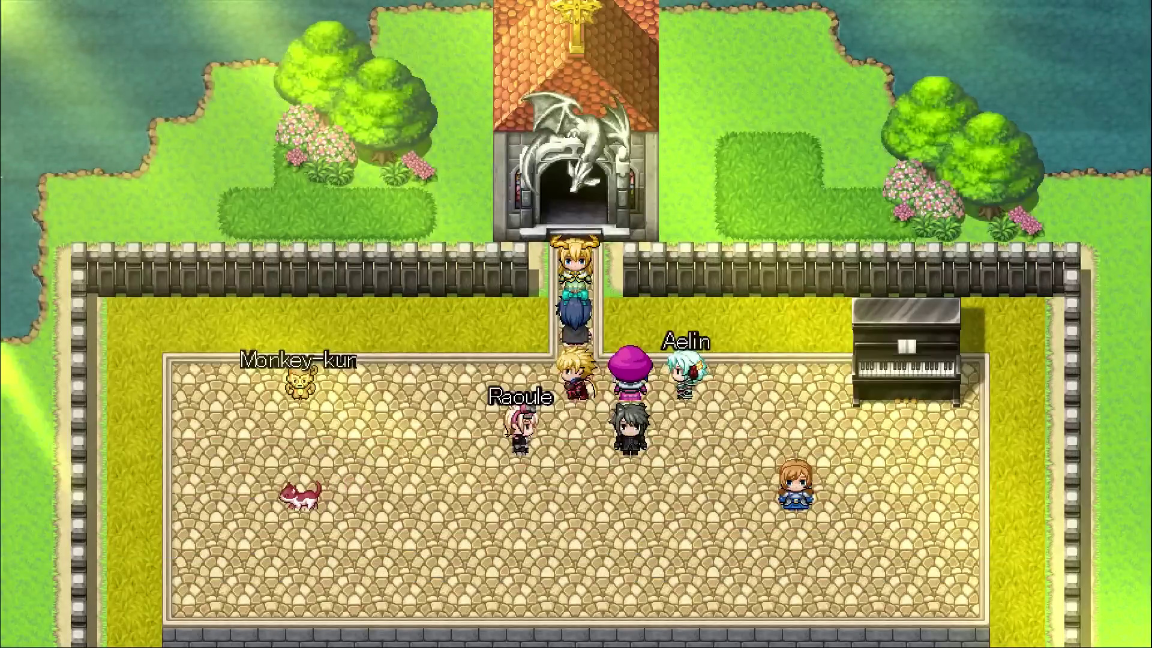
{"action": "key", "text": "Return"}
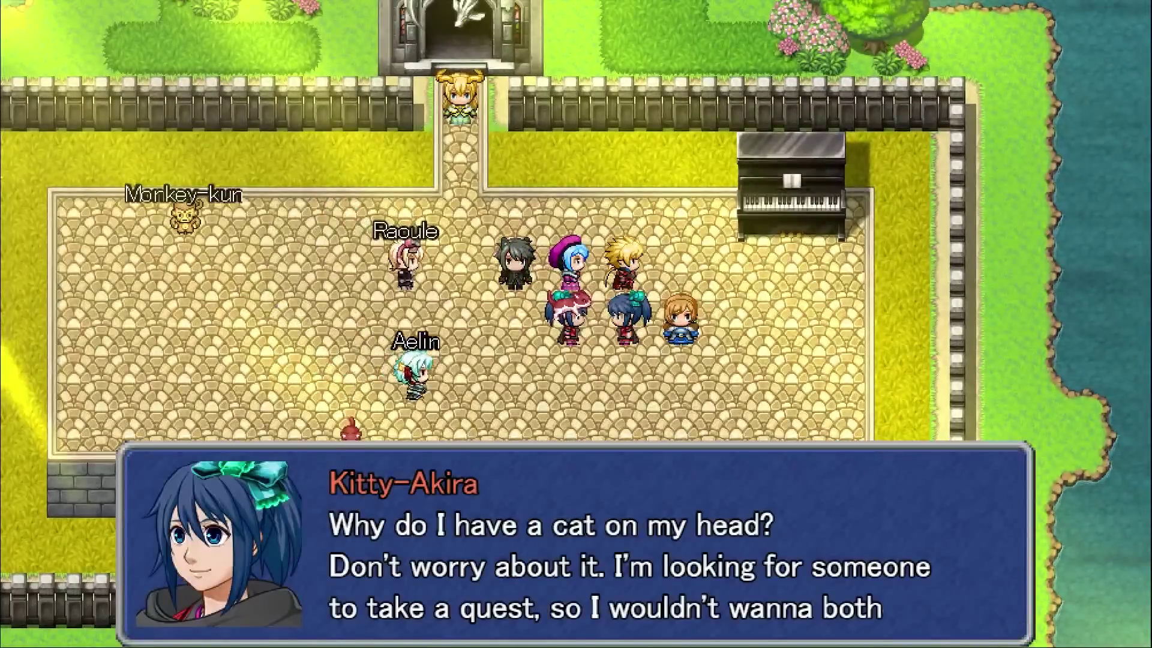
Step: Walk Aelin to Kitty-Akira and accept her quest
{"action": "key", "text": "Return"}
{"action": "key", "text": "Right"}
{"action": "key", "text": "Right"}
{"action": "key", "text": "Right"}
{"action": "key", "text": "Right"}
{"action": "key", "text": "Up"}
{"action": "key", "text": "Return"}
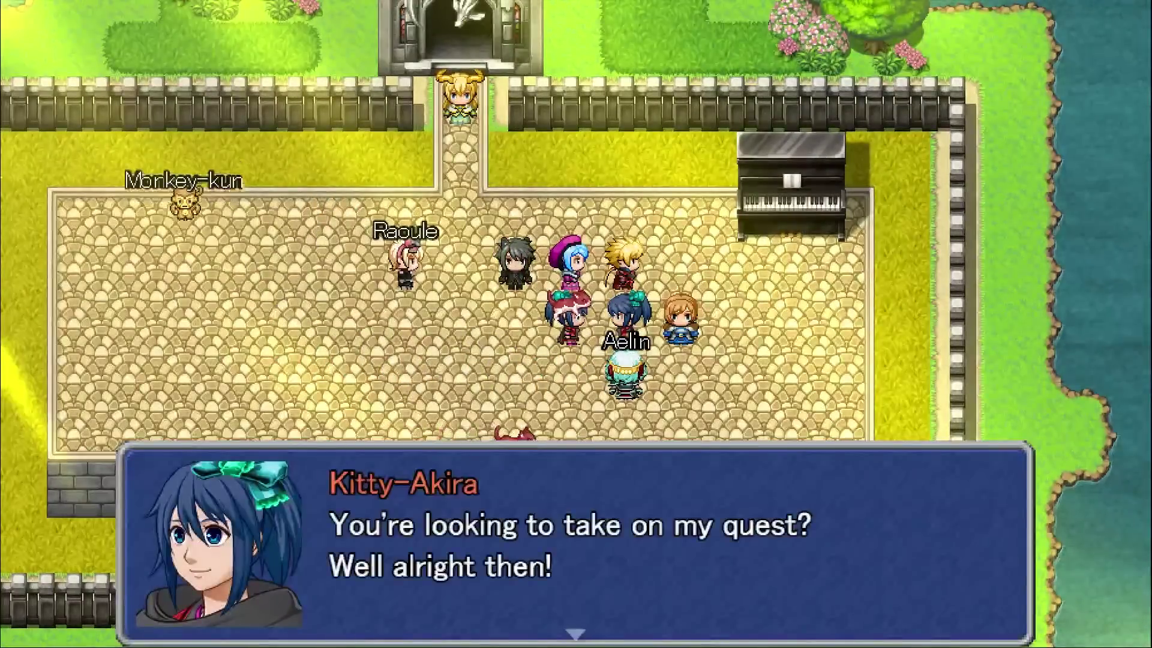
{"action": "key", "text": "Return"}
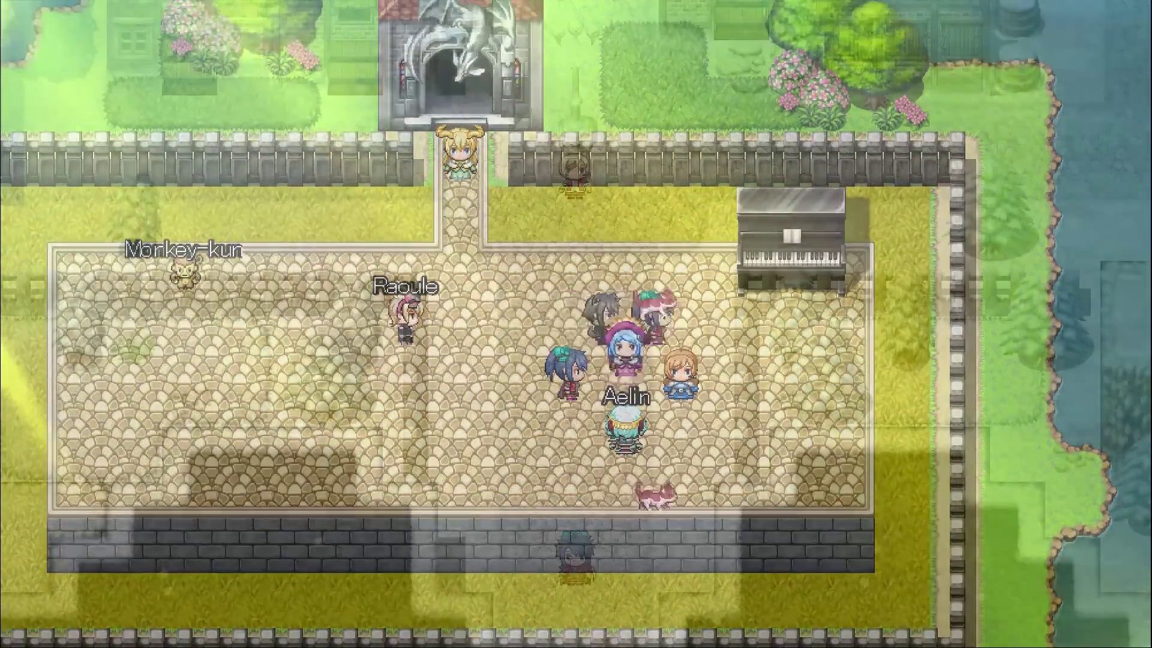